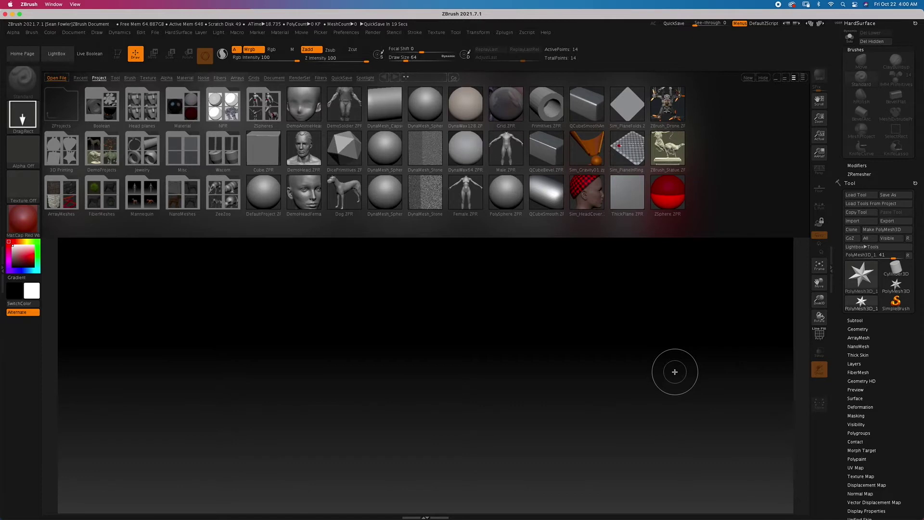
# - Close Lightbox and import the turtle mesh Lesson 1 TurtleBase.obj from the Resources folder
pyautogui.press(',')
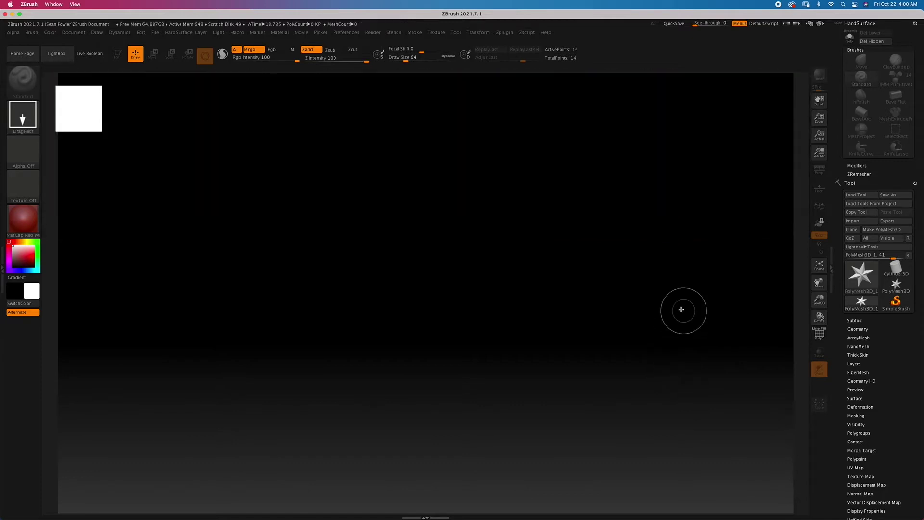
pyautogui.click(853, 221)
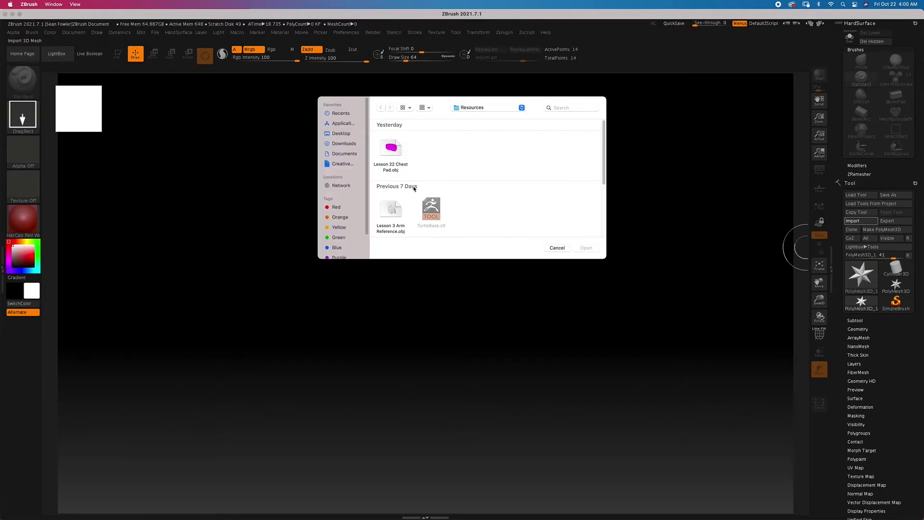
pyautogui.scroll(-3, 413, 189)
pyautogui.click(388, 215)
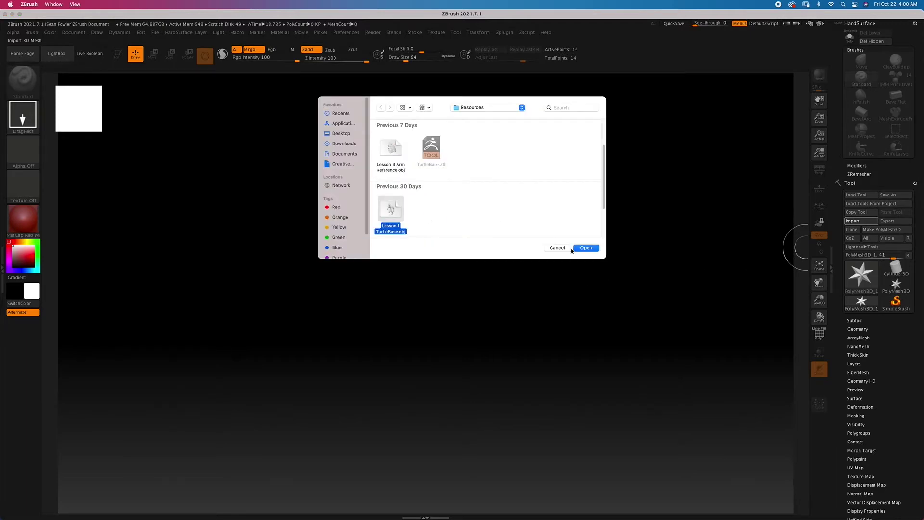
pyautogui.click(587, 248)
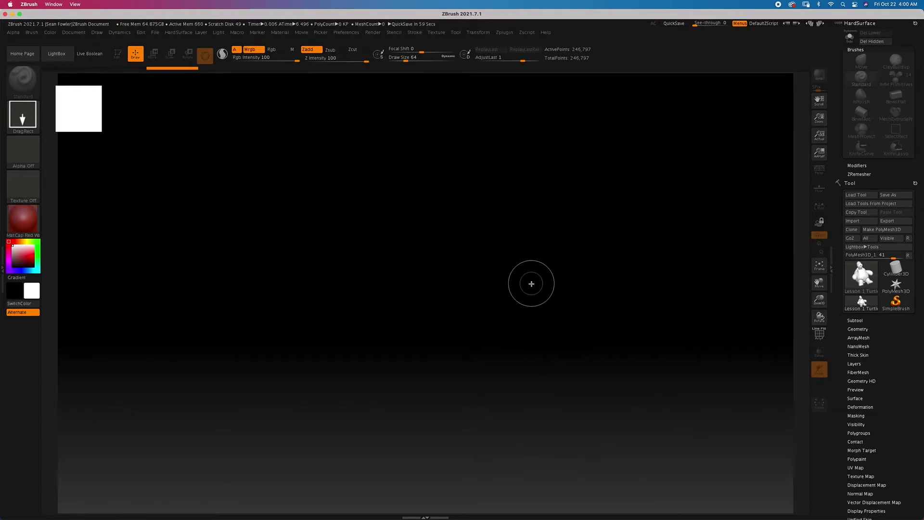
# - Draw the imported turtle on the canvas, enter Edit mode and switch its material to BasicMaterial
pyautogui.moveTo(446, 266)
pyautogui.mouseDown()
pyautogui.moveTo(450, 361)
pyautogui.moveTo(437, 403)
pyautogui.mouseUp()
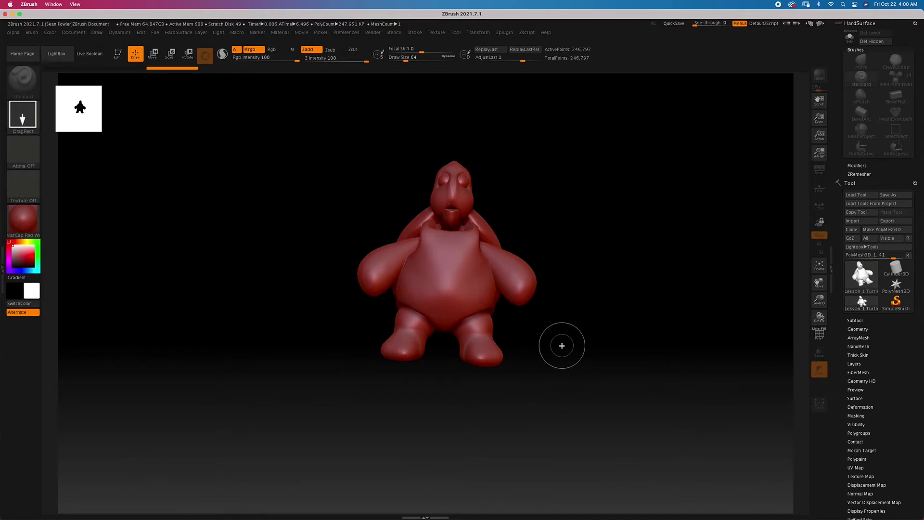
pyautogui.press('t')
pyautogui.moveTo(592, 245)
pyautogui.mouseDown()
pyautogui.moveTo(587, 235)
pyautogui.moveTo(613, 231)
pyautogui.moveTo(585, 250)
pyautogui.moveTo(592, 221)
pyautogui.mouseUp()
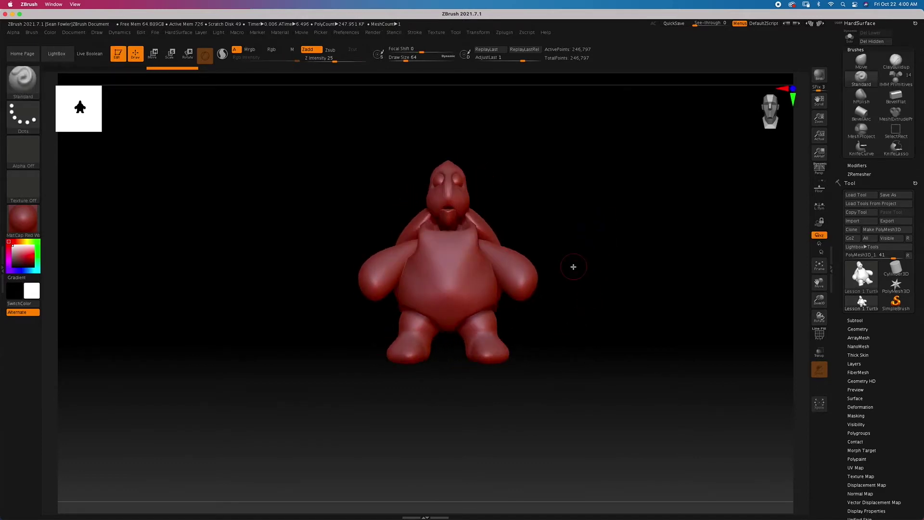
pyautogui.keyDown('alt'); pyautogui.moveTo(570, 258); pyautogui.dragTo(594, 245); pyautogui.keyUp('alt')
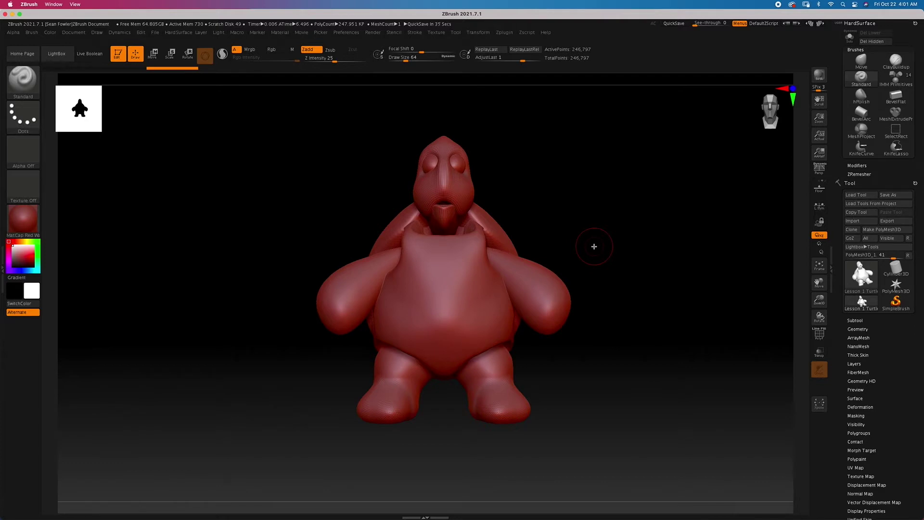
pyautogui.click(33, 230)
pyautogui.click(109, 353)
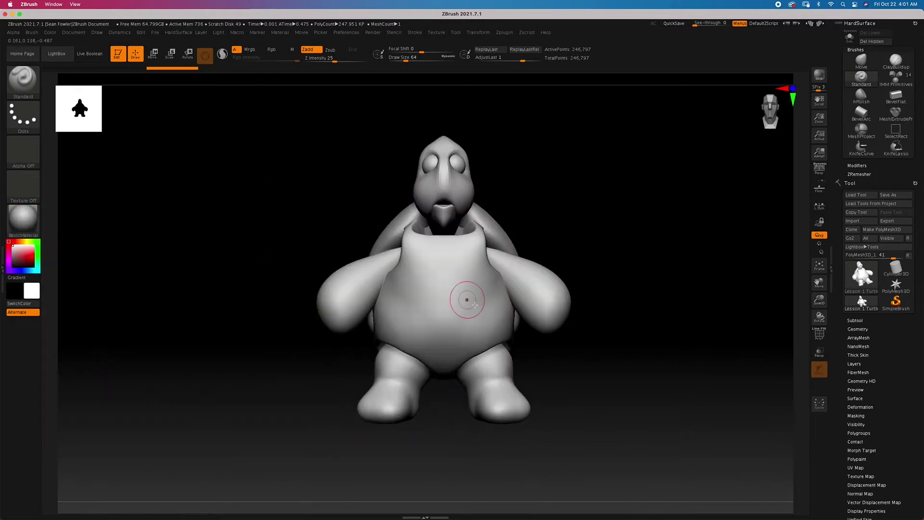
# - Append a Cube3D as a new subtool beneath the turtle and make it the active subtool
pyautogui.click(856, 320)
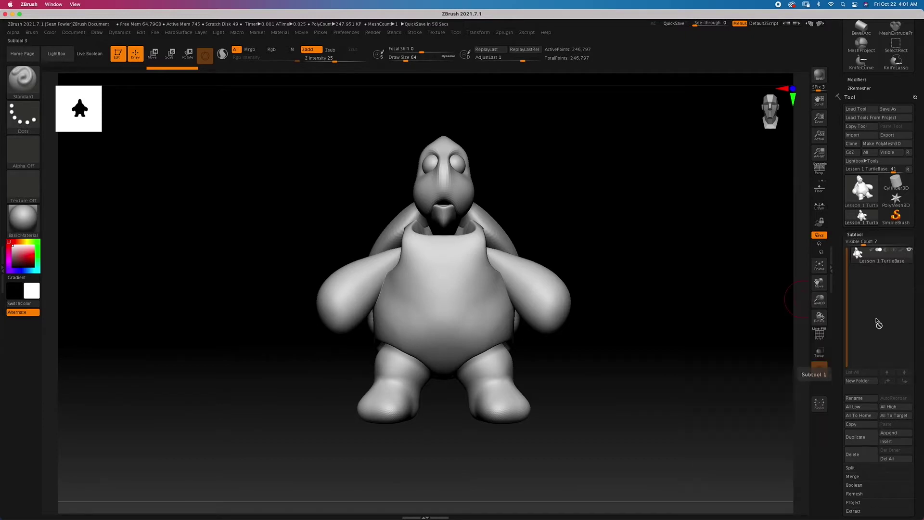
pyautogui.click(893, 435)
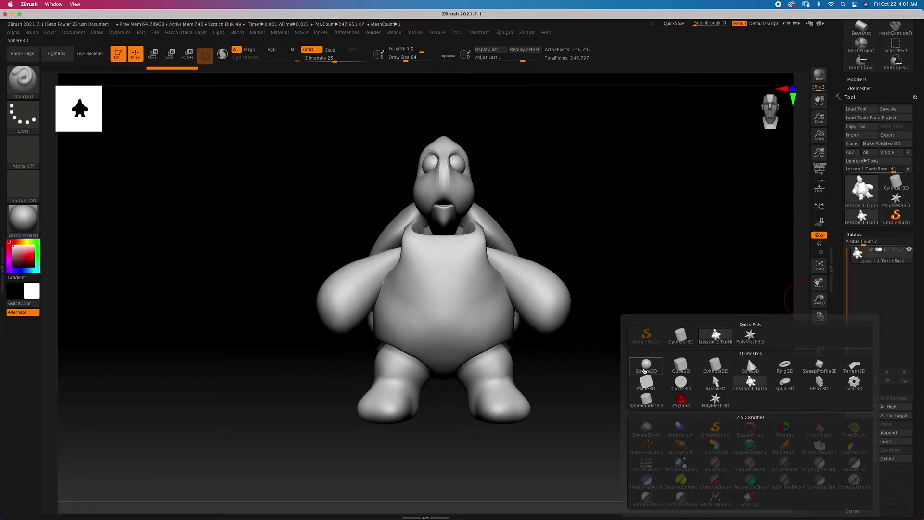
pyautogui.click(672, 364)
pyautogui.press('Down')
pyautogui.moveTo(683, 286)
pyautogui.mouseDown()
pyautogui.moveTo(714, 301)
pyautogui.moveTo(671, 287)
pyautogui.mouseUp()
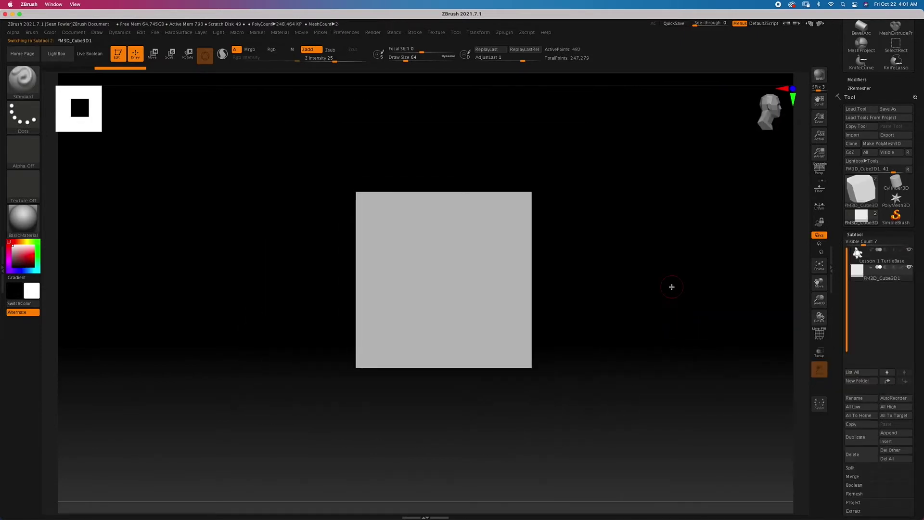
# - Move the cube forward along its depth axis until it stands clear in front of the turtle
pyautogui.press('w')
pyautogui.moveTo(486, 279); pyautogui.dragTo(675, 279)
pyautogui.keyDown('alt'); pyautogui.moveTo(650, 394); pyautogui.dragTo(535, 409); pyautogui.keyUp('alt')
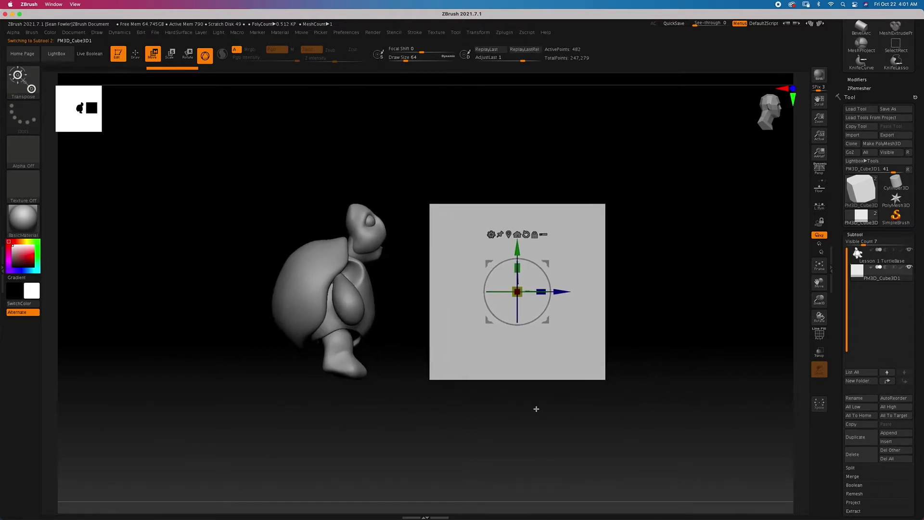
# - Stretch the cube along its depth axis into a long block and widen it slightly
pyautogui.moveTo(628, 258); pyautogui.dragTo(640, 299)
pyautogui.moveTo(557, 292); pyautogui.dragTo(641, 313)
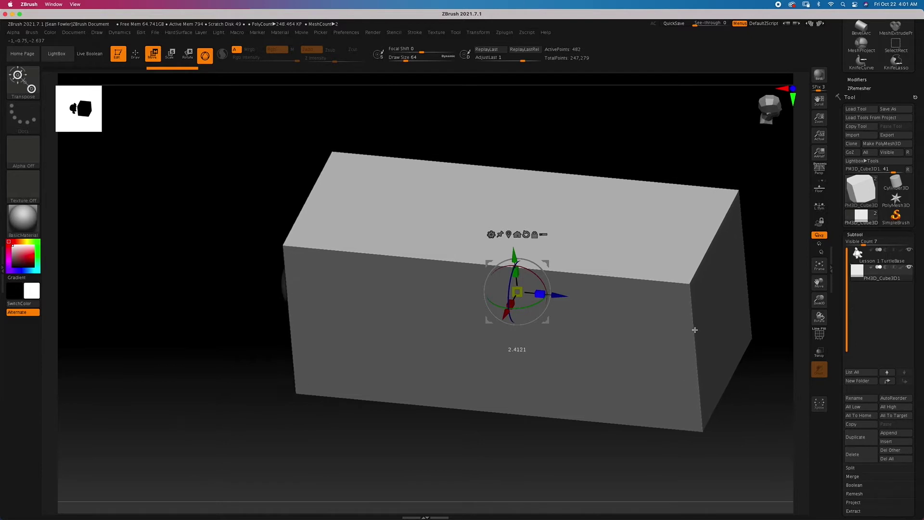
pyautogui.moveTo(514, 304); pyautogui.dragTo(512, 306)
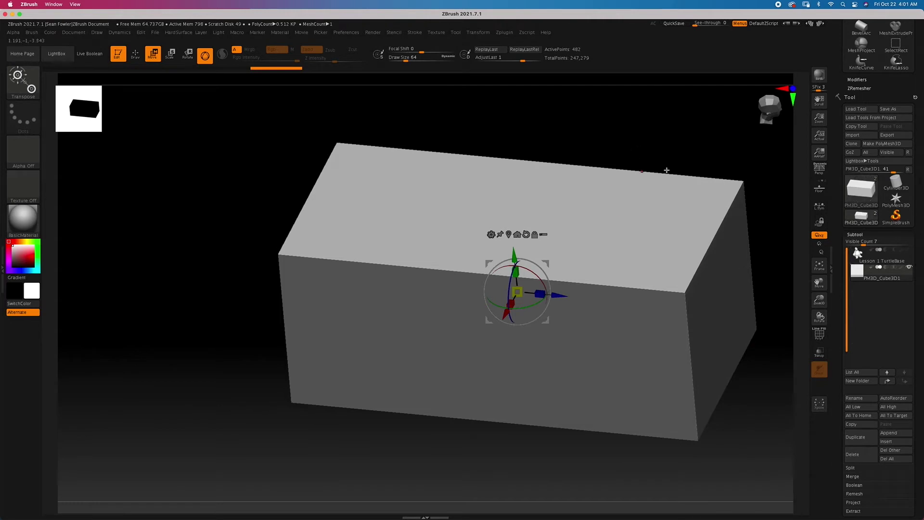
# - Return to Draw mode and turn on PolyFrame to inspect the block's wireframe from the front
pyautogui.moveTo(664, 169); pyautogui.dragTo(683, 116)
pyautogui.moveTo(615, 137); pyautogui.dragTo(571, 130)
pyautogui.press('q')
pyautogui.moveTo(527, 181); pyautogui.dragTo(565, 164)
pyautogui.hotkey('shift', 'f')
pyautogui.moveTo(673, 229); pyautogui.dragTo(669, 222)
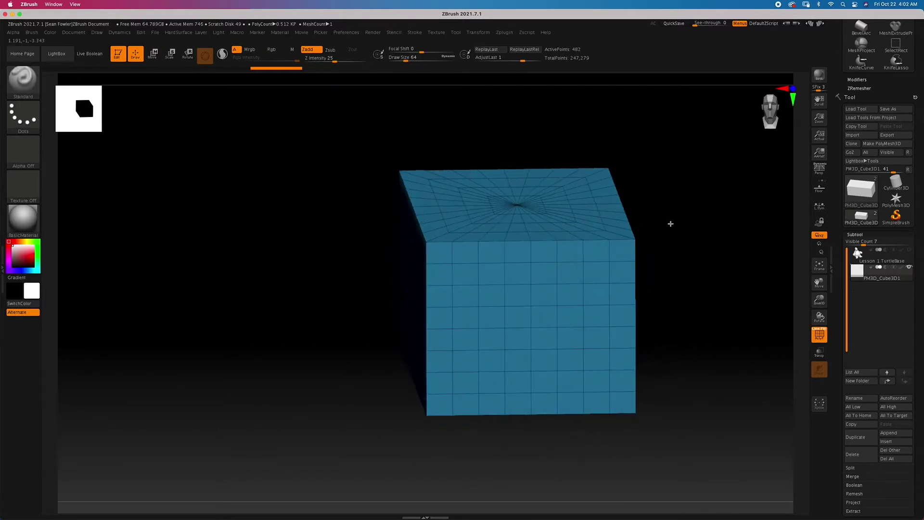
pyautogui.moveTo(674, 264); pyautogui.dragTo(675, 260)
pyautogui.press('shift')
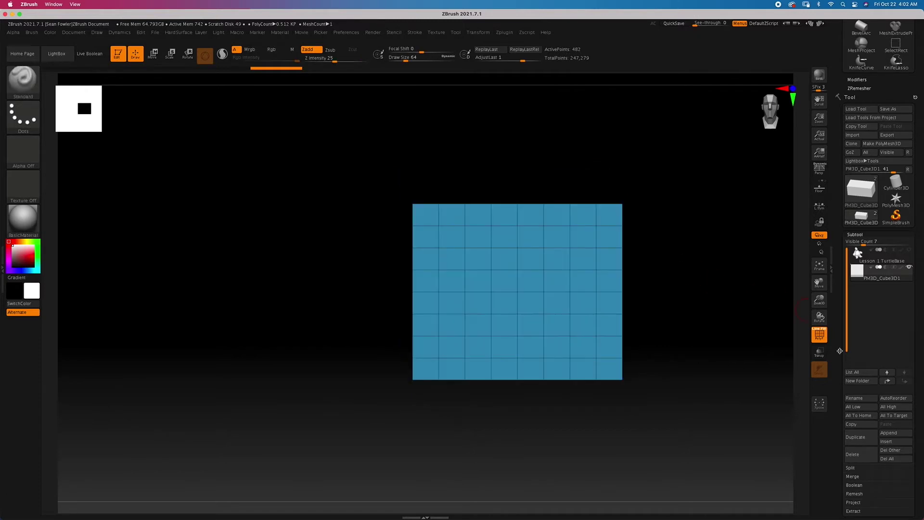
pyautogui.scroll(-3, 846, 362)
pyautogui.scroll(-3, 846, 361)
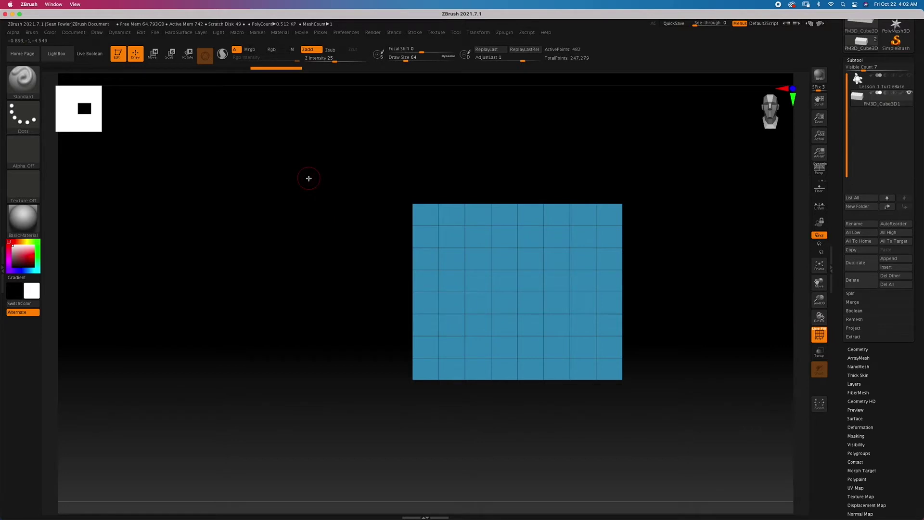
# - Scale the block taller along its vertical axis and slightly wider
pyautogui.press('r')
pyautogui.moveTo(517, 267); pyautogui.dragTo(528, 210)
pyautogui.moveTo(496, 291); pyautogui.dragTo(489, 290)
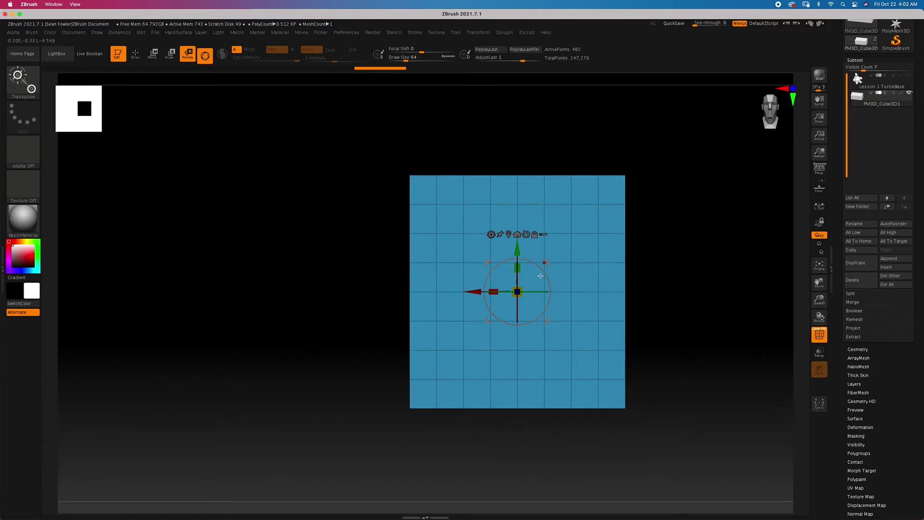
# - Divide the block four times with Smt off, delete the lower subdivision levels, and turn Smt back on
pyautogui.click(865, 350)
pyautogui.moveTo(715, 251)
pyautogui.mouseDown()
pyautogui.moveTo(718, 270)
pyautogui.moveTo(714, 263)
pyautogui.mouseUp()
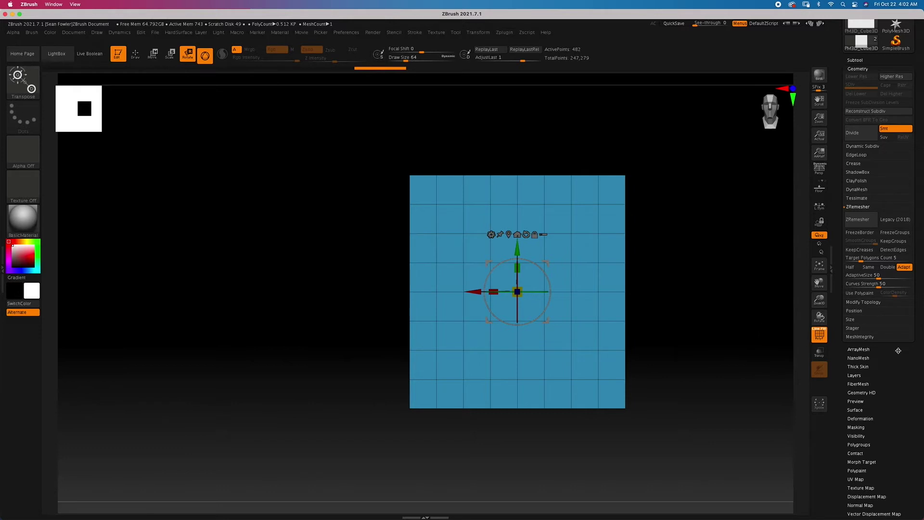
pyautogui.click(896, 129)
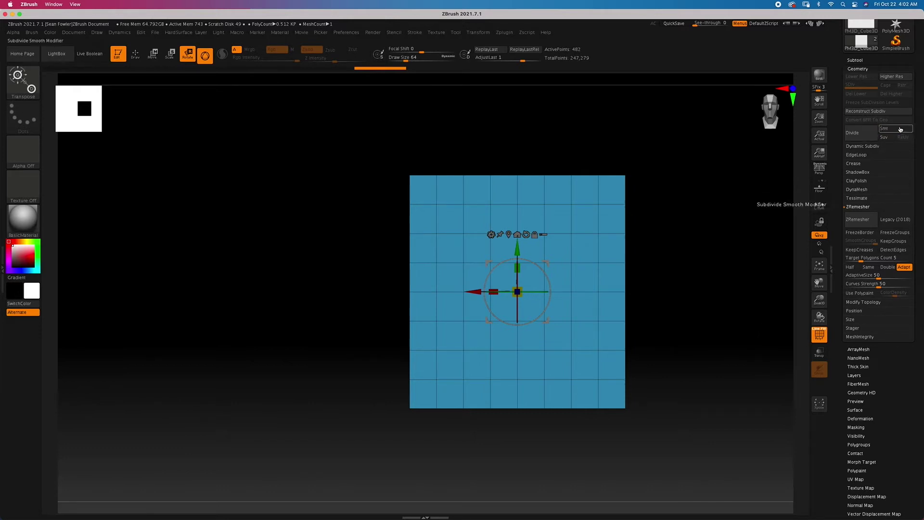
pyautogui.click(857, 138)
pyautogui.click(856, 139)
pyautogui.click(854, 140)
pyautogui.click(851, 140)
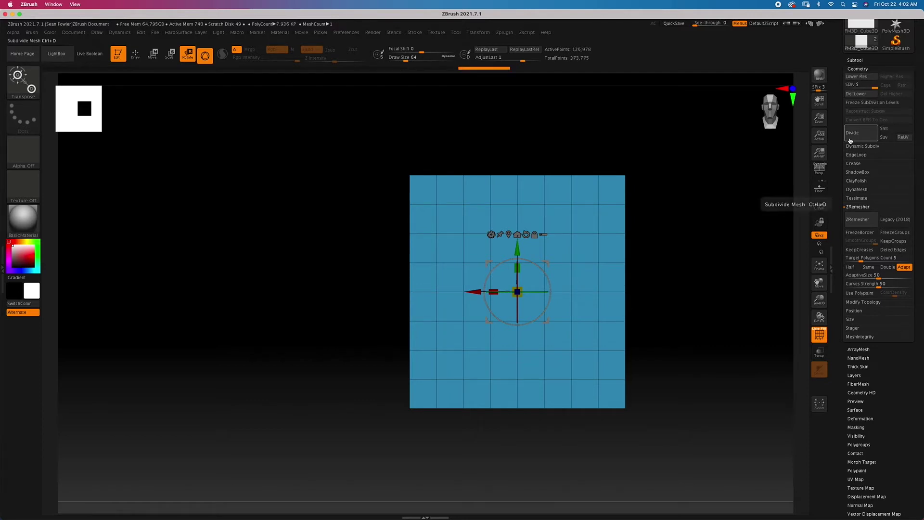
pyautogui.click(865, 95)
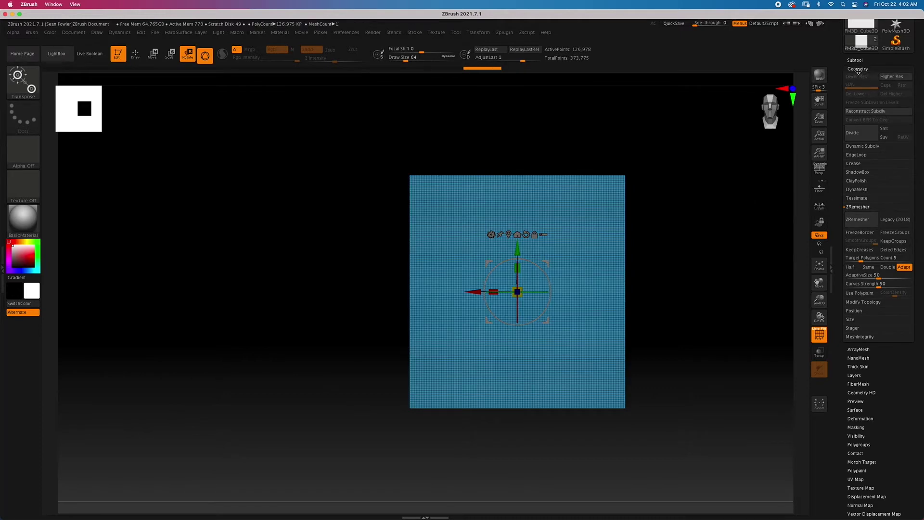
pyautogui.click(884, 128)
# - Return to Draw mode and choose KnifeCurve as the cutting brush
pyautogui.press('q')
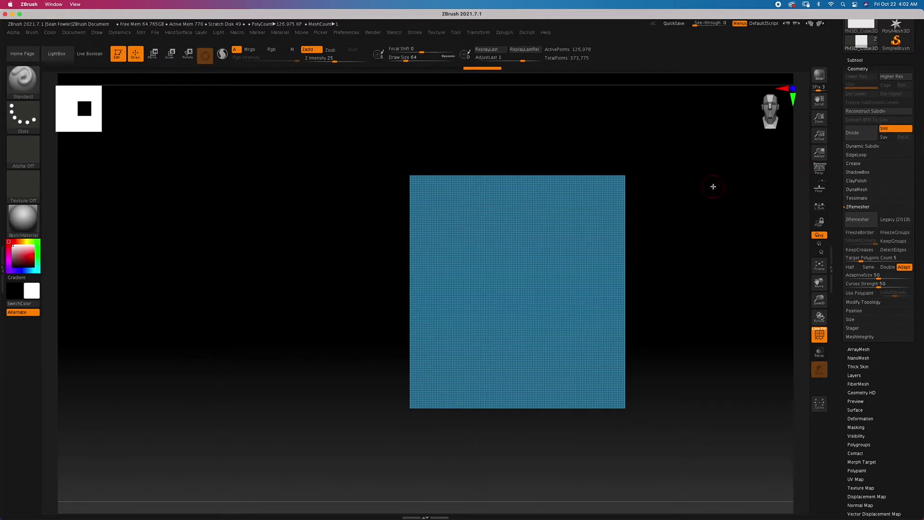
pyautogui.moveTo(702, 178)
pyautogui.mouseDown()
pyautogui.moveTo(700, 196)
pyautogui.moveTo(704, 186)
pyautogui.mouseUp()
pyautogui.hotkey('ctrl', 'shift')
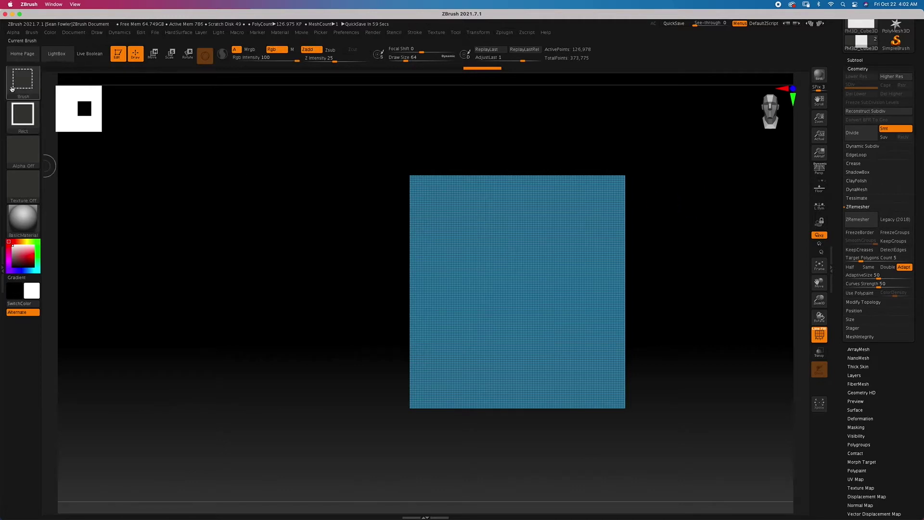
pyautogui.click(11, 89)
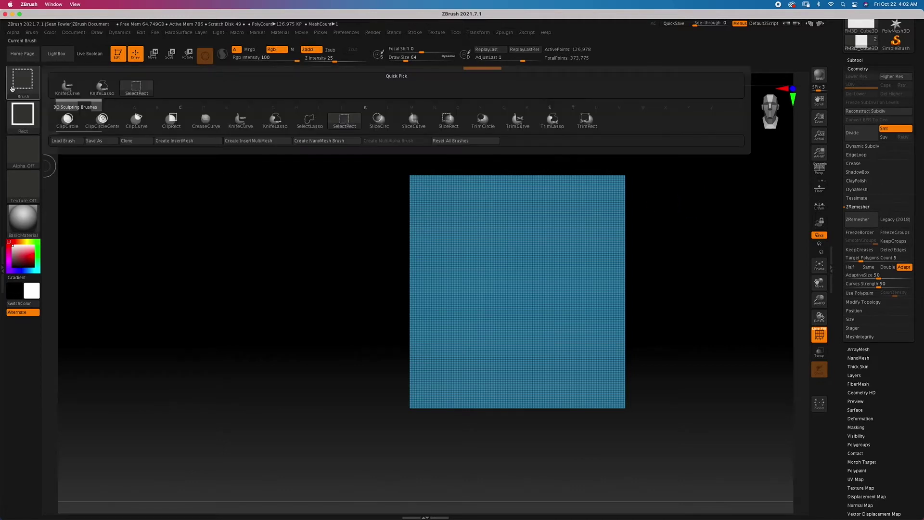
pyautogui.click(72, 91)
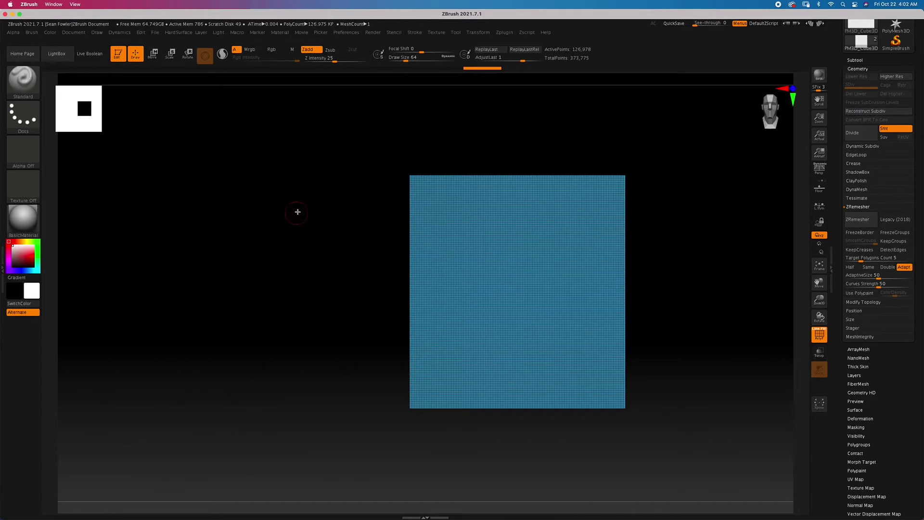
# - Slice a narrow vertical strip off the left side of the block's front view with a straight KnifeCurve cut
pyautogui.keyDown('alt'); pyautogui.moveTo(355, 202); pyautogui.dragTo(326, 186); pyautogui.keyUp('alt')
pyautogui.keyDown('alt'); pyautogui.moveTo(429, 147); pyautogui.dragTo(445, 147); pyautogui.keyUp('alt')
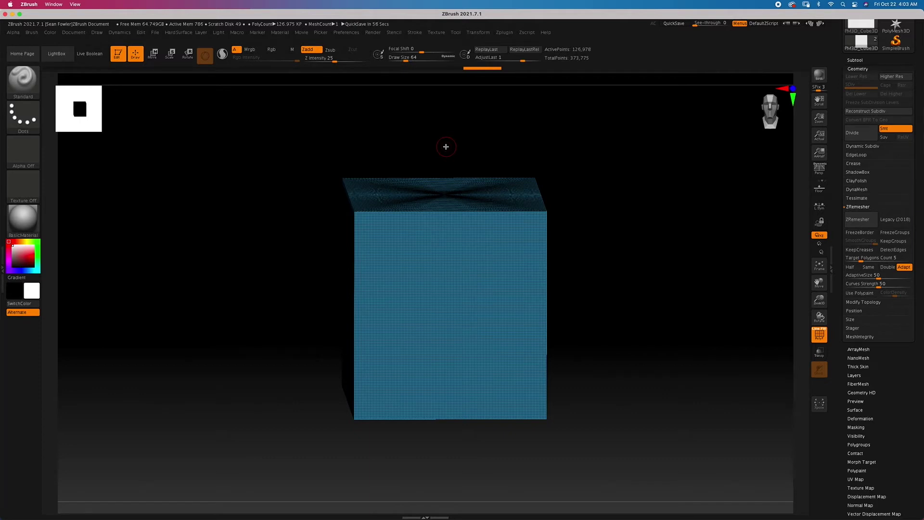
pyautogui.keyDown('shift'); pyautogui.moveTo(458, 151); pyautogui.dragTo(437, 161); pyautogui.keyUp('shift')
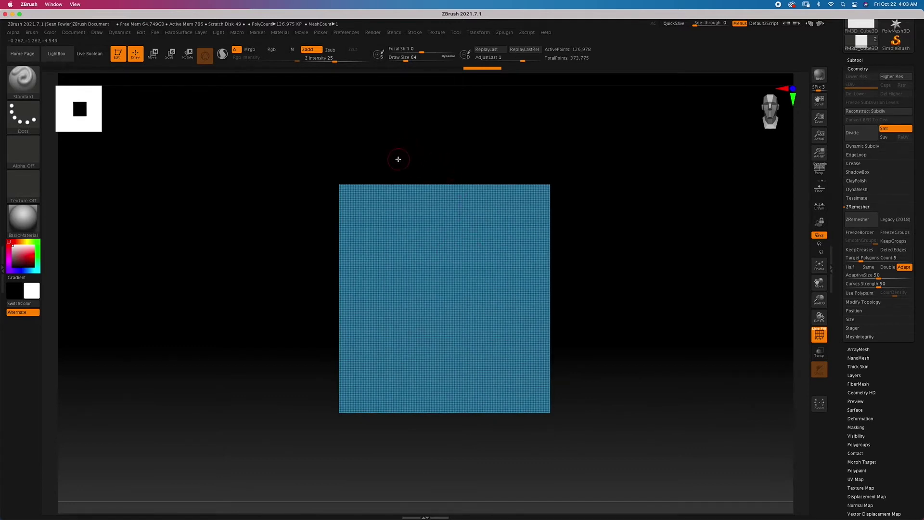
pyautogui.hotkey('ctrl', 'shift')
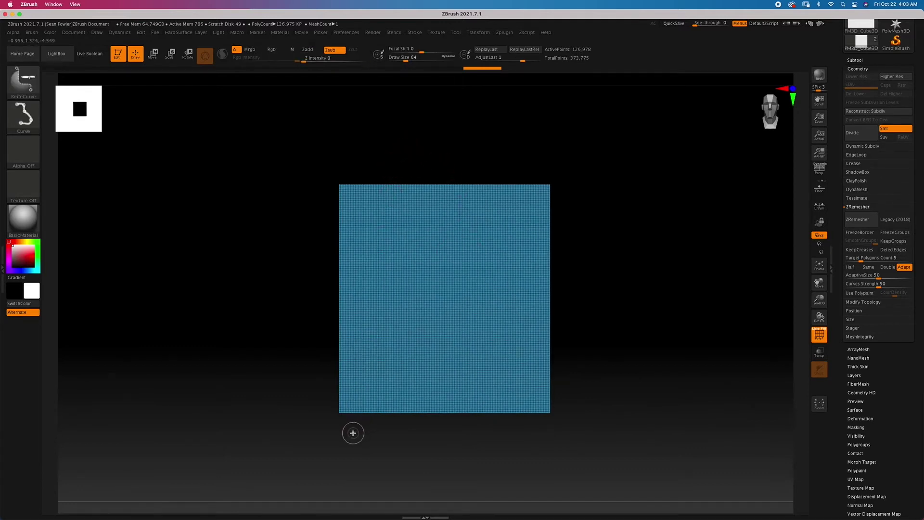
pyautogui.keyDown('ctrl'); pyautogui.keyDown('shift'); pyautogui.moveTo(361, 438); pyautogui.dragTo(369, 160); pyautogui.keyUp('shift'); pyautogui.keyUp('ctrl')
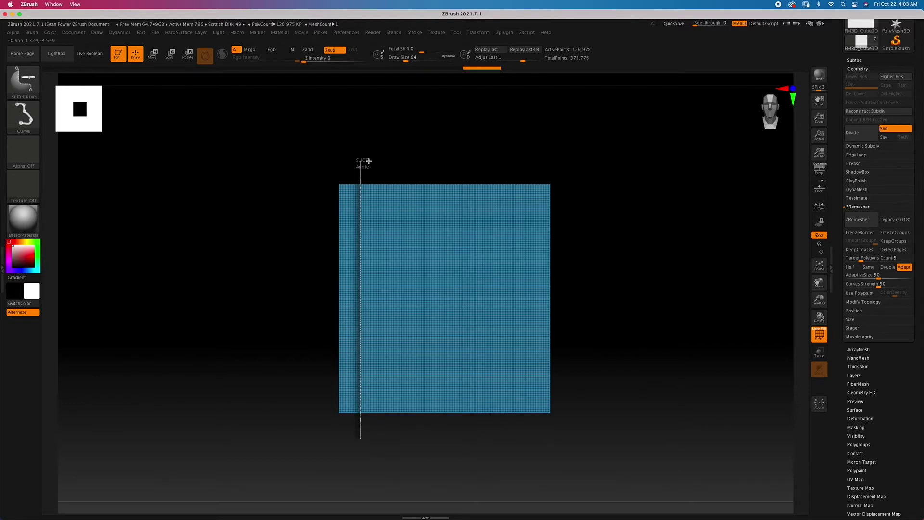
pyautogui.keyDown('ctrl'); pyautogui.keyDown('shift'); pyautogui.moveTo(368, 161); pyautogui.dragTo(440, 155); pyautogui.keyUp('shift'); pyautogui.keyUp('ctrl')
pyautogui.hotkey('shift', 'f')
pyautogui.hotkey('shift', 'f')
pyautogui.keyDown('shift'); pyautogui.moveTo(634, 125); pyautogui.dragTo(623, 129); pyautogui.keyUp('shift')
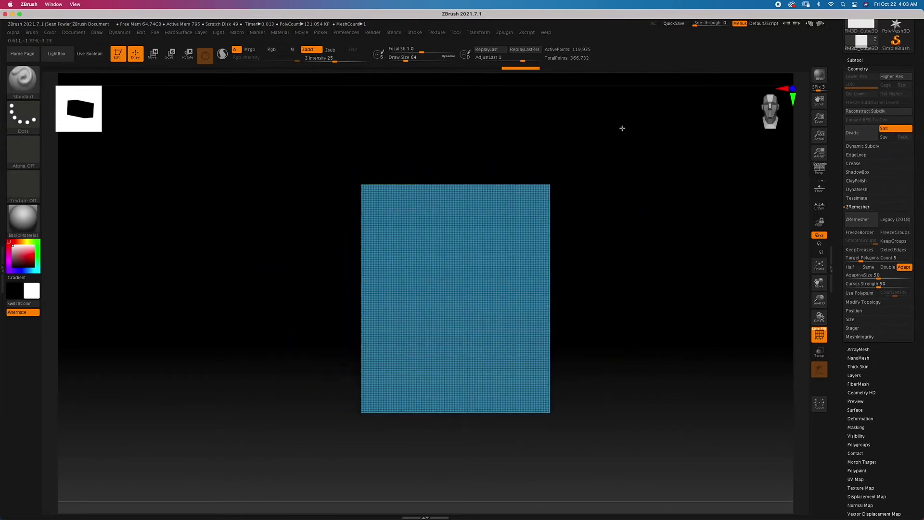
# - Cut the block into an L-shaped profile with a KnifeCurve line that turns a sharp corner near the lower left
pyautogui.hotkey('ctrl', 'shift')
pyautogui.keyDown('ctrl'); pyautogui.keyDown('shift'); pyautogui.moveTo(399, 166); pyautogui.dragTo(399, 361); pyautogui.keyUp('shift'); pyautogui.keyUp('ctrl')
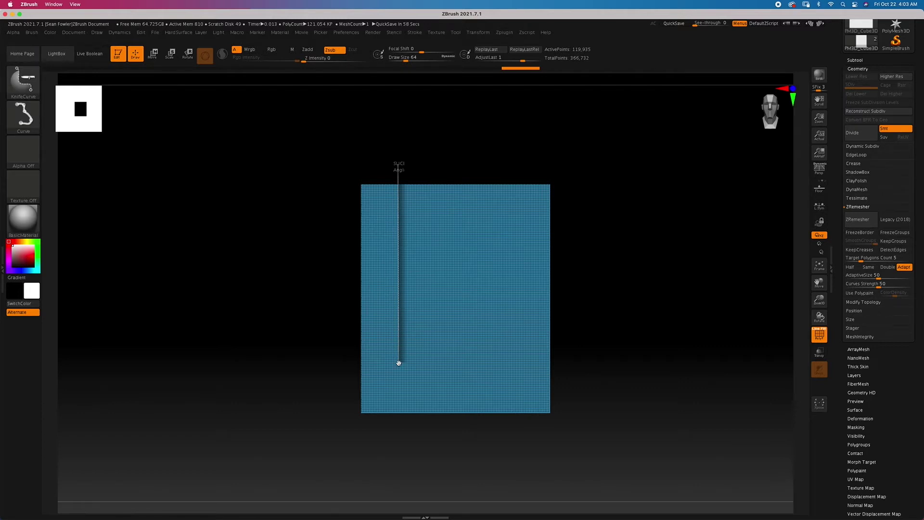
pyautogui.moveTo(399, 362)
pyautogui.keyDown('ctrl'); pyautogui.keyDown('shift'); pyautogui.mouseDown()
pyautogui.moveTo(649, 249)
pyautogui.moveTo(399, 363)
pyautogui.moveTo(612, 409)
pyautogui.moveTo(412, 357)
pyautogui.moveTo(392, 371)
pyautogui.mouseUp(); pyautogui.keyUp('shift'); pyautogui.keyUp('ctrl')
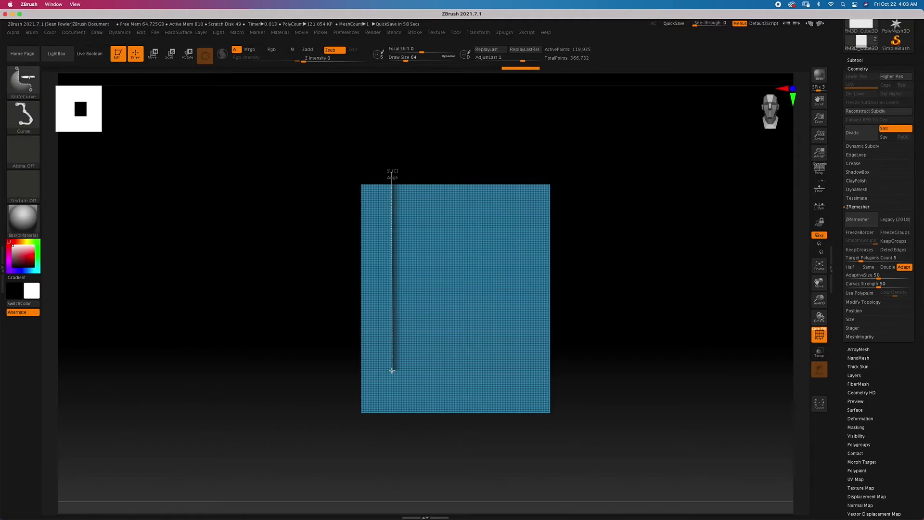
pyautogui.keyDown('ctrl'); pyautogui.keyDown('shift'); pyautogui.moveTo(391, 370); pyautogui.dragTo(593, 370); pyautogui.keyUp('shift'); pyautogui.keyUp('ctrl')
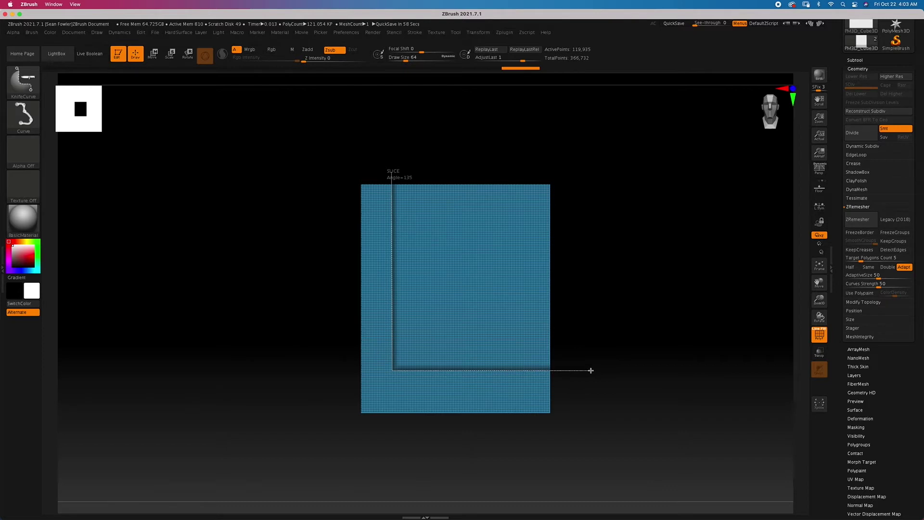
pyautogui.keyDown('ctrl'); pyautogui.keyDown('shift'); pyautogui.moveTo(592, 371); pyautogui.dragTo(588, 371); pyautogui.keyUp('shift'); pyautogui.keyUp('ctrl')
pyautogui.moveTo(623, 235); pyautogui.dragTo(664, 192)
pyautogui.moveTo(631, 147)
pyautogui.mouseDown()
pyautogui.moveTo(499, 256)
pyautogui.moveTo(526, 237)
pyautogui.moveTo(597, 221)
pyautogui.mouseUp()
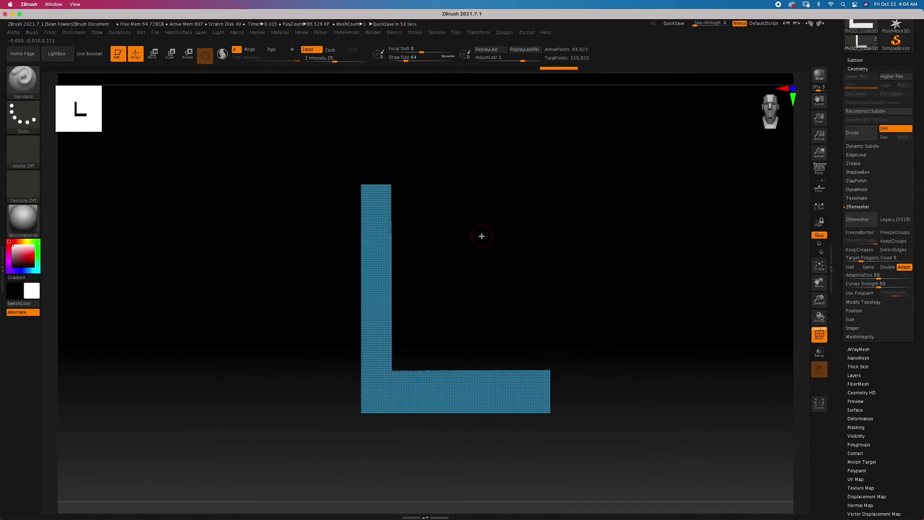
# - Cut the upright wall's top edge into a rising arc with a curved KnifeCurve line across the block's long side view
pyautogui.moveTo(476, 184)
pyautogui.mouseDown()
pyautogui.moveTo(518, 209)
pyautogui.moveTo(479, 213)
pyautogui.mouseUp()
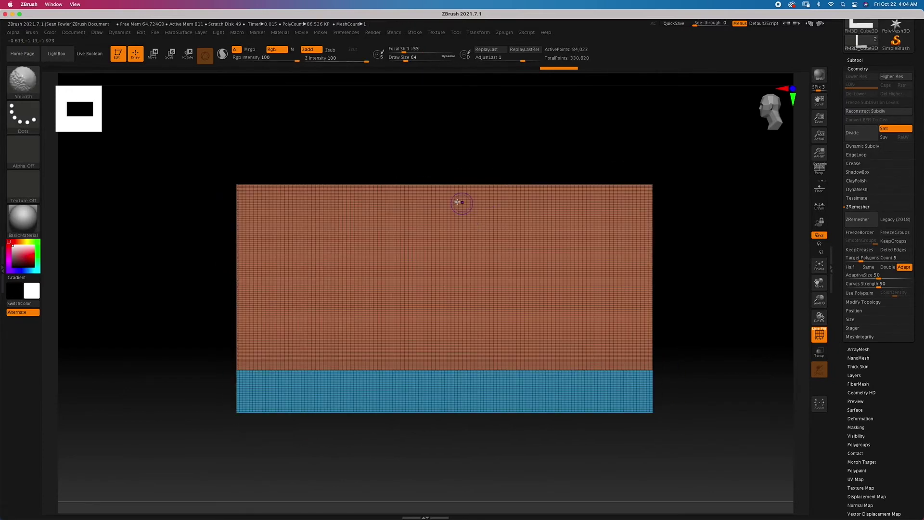
pyautogui.moveTo(386, 159); pyautogui.dragTo(400, 177)
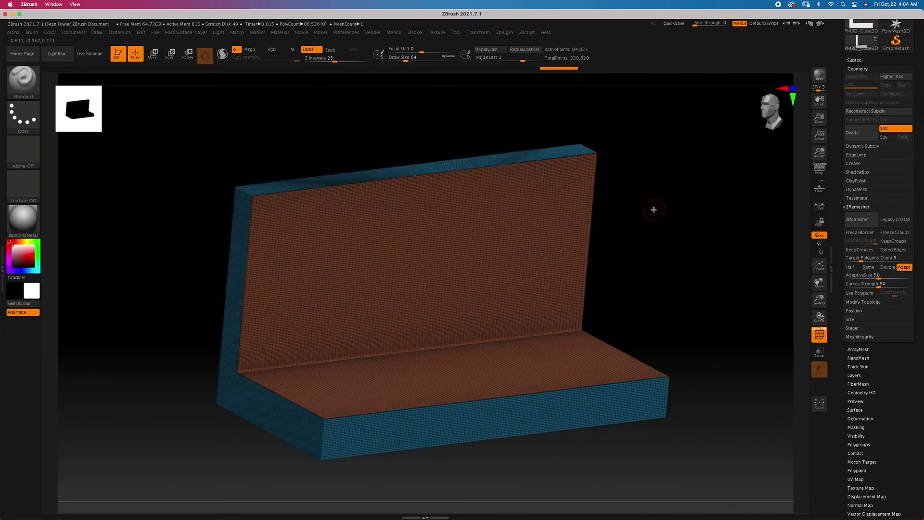
pyautogui.keyDown('shift'); pyautogui.moveTo(654, 210); pyautogui.dragTo(642, 203); pyautogui.keyUp('shift')
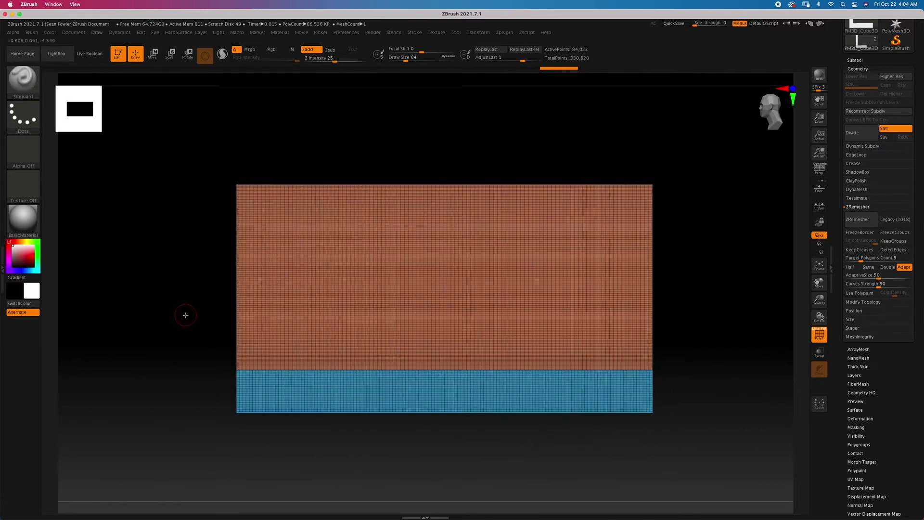
pyautogui.hotkey('ctrl', 'shift')
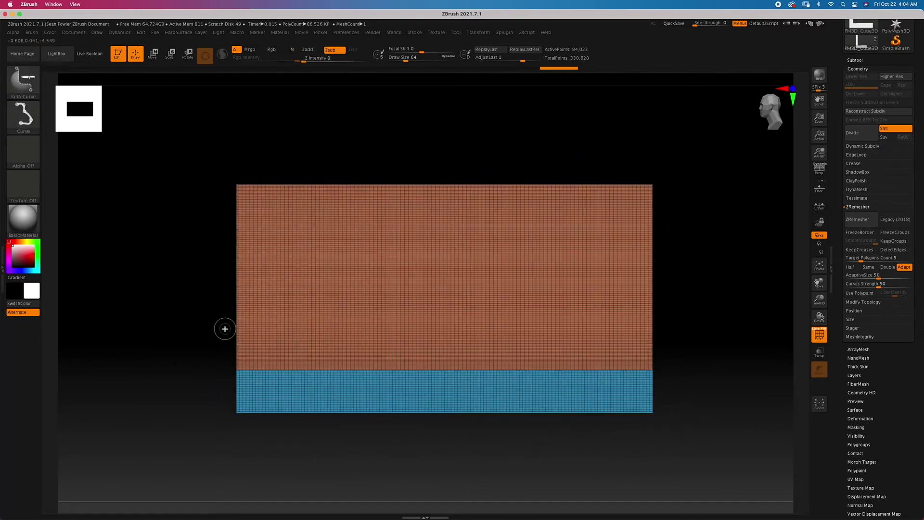
pyautogui.moveTo(207, 342)
pyautogui.keyDown('ctrl'); pyautogui.keyDown('shift'); pyautogui.mouseDown()
pyautogui.moveTo(322, 265)
pyautogui.moveTo(351, 275)
pyautogui.moveTo(326, 283)
pyautogui.moveTo(463, 263)
pyautogui.moveTo(452, 270)
pyautogui.mouseUp(); pyautogui.keyUp('shift'); pyautogui.keyUp('ctrl')
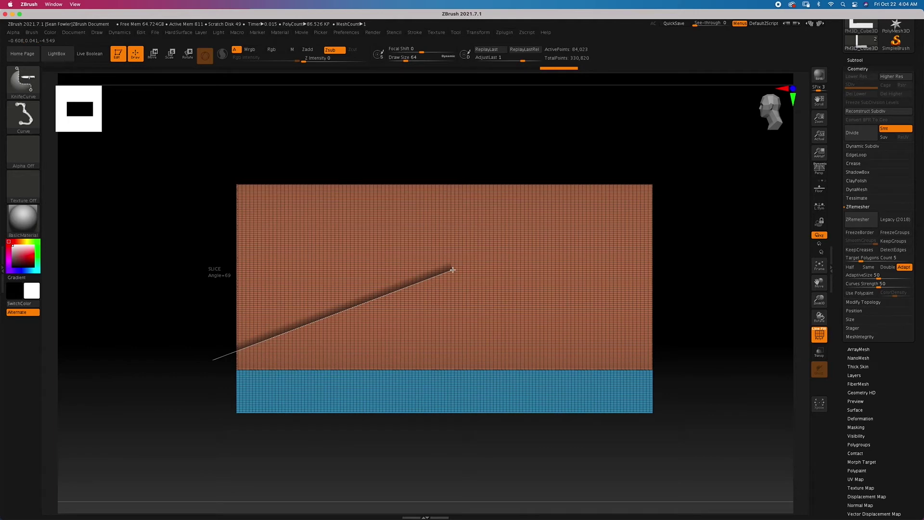
pyautogui.moveTo(452, 270)
pyautogui.keyDown('ctrl'); pyautogui.keyDown('shift'); pyautogui.mouseDown()
pyautogui.moveTo(487, 260)
pyautogui.moveTo(466, 266)
pyautogui.moveTo(788, 277)
pyautogui.moveTo(753, 266)
pyautogui.moveTo(764, 262)
pyautogui.mouseUp(); pyautogui.keyUp('shift'); pyautogui.keyUp('ctrl')
# - Trim the free end of the L-profile's base with a straight vertical KnifeCurve cut in the front view, undoing and redrawing the cut once
pyautogui.moveTo(668, 208)
pyautogui.mouseDown()
pyautogui.moveTo(660, 212)
pyautogui.moveTo(672, 226)
pyautogui.moveTo(663, 229)
pyautogui.moveTo(687, 218)
pyautogui.mouseUp()
pyautogui.hotkey('ctrl', 'shift')
pyautogui.keyDown('ctrl'); pyautogui.keyDown('shift'); pyautogui.moveTo(512, 309); pyautogui.dragTo(514, 450); pyautogui.keyUp('shift'); pyautogui.keyUp('ctrl')
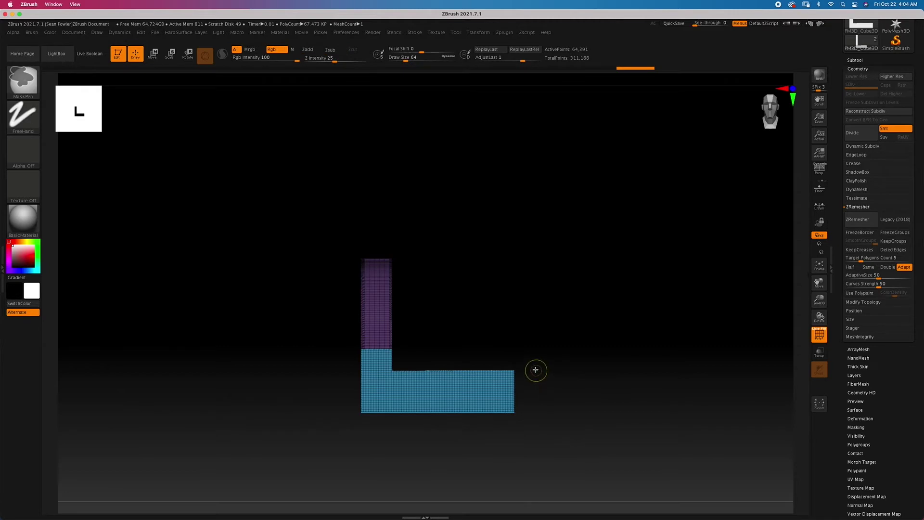
pyautogui.hotkey('ctrl', 'z')
pyautogui.keyDown('ctrl'); pyautogui.keyDown('shift'); pyautogui.moveTo(514, 358); pyautogui.dragTo(515, 464); pyautogui.keyUp('shift'); pyautogui.keyUp('ctrl')
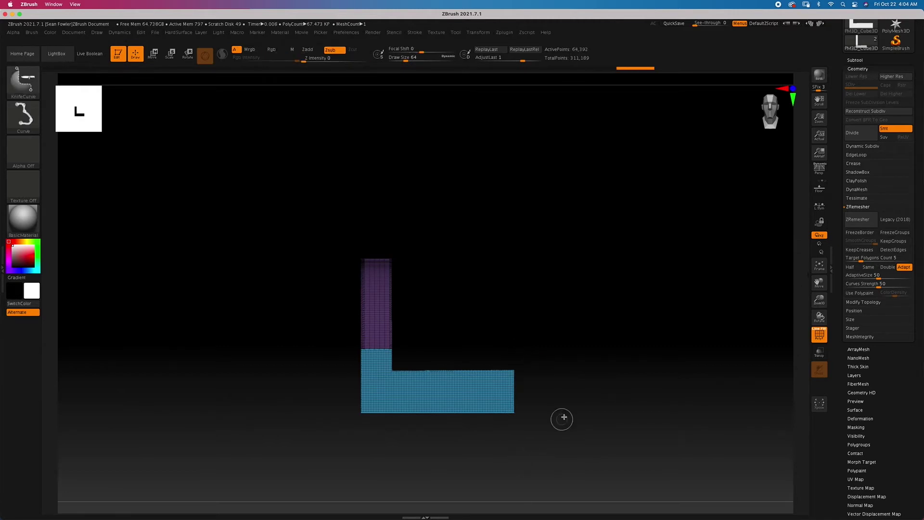
# - Slice the underside off the L-profile's base with a straight horizontal KnifeCurve cut to make it thinner
pyautogui.keyDown('ctrl'); pyautogui.keyDown('shift'); pyautogui.moveTo(549, 394); pyautogui.dragTo(315, 391); pyautogui.keyUp('shift'); pyautogui.keyUp('ctrl')
pyautogui.moveTo(553, 319)
pyautogui.mouseDown()
pyautogui.moveTo(543, 350)
pyautogui.moveTo(528, 343)
pyautogui.mouseUp()
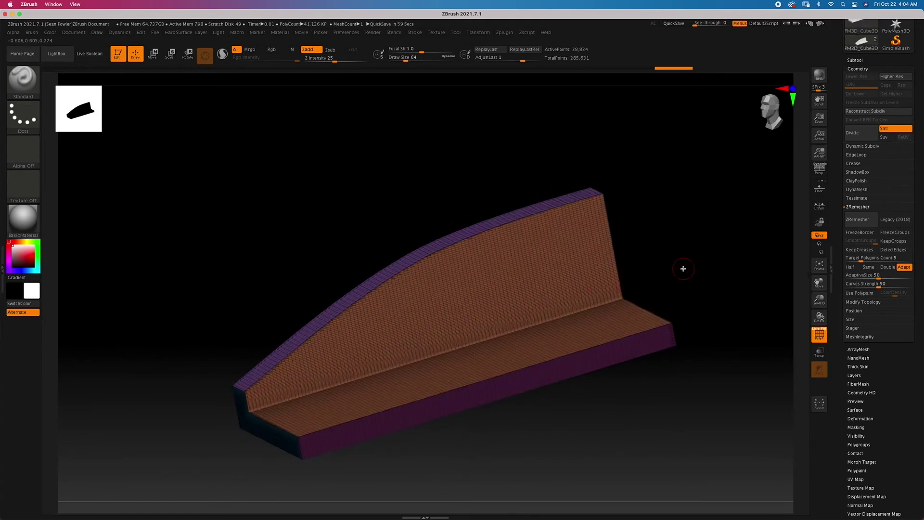
pyautogui.moveTo(689, 236); pyautogui.dragTo(695, 244)
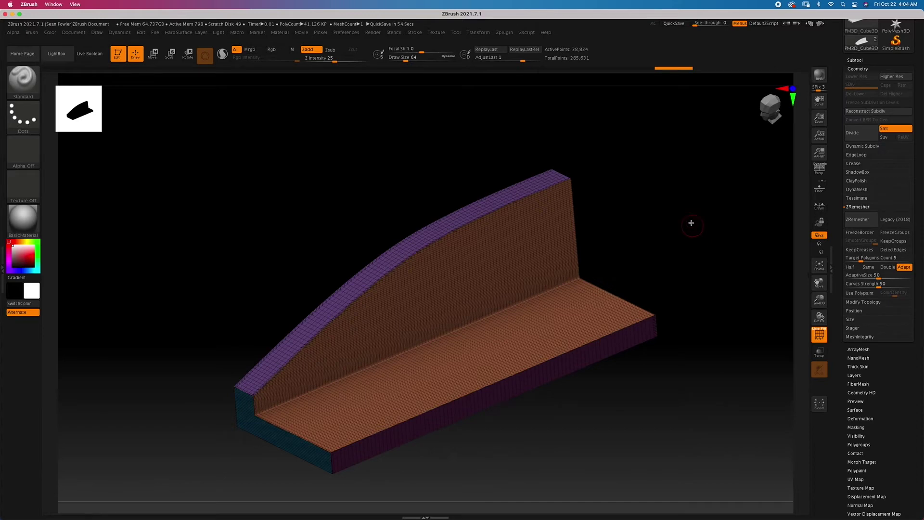
pyautogui.moveTo(658, 203); pyautogui.dragTo(663, 202)
# - Hide the polyframe and divide the cut mesh twice with Smt on
pyautogui.hotkey('shift', 'f')
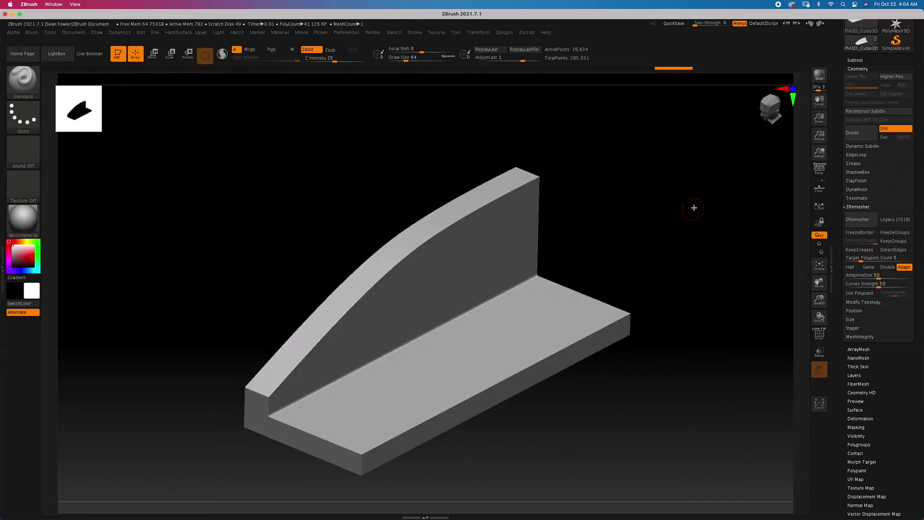
pyautogui.moveTo(588, 218); pyautogui.dragTo(590, 221)
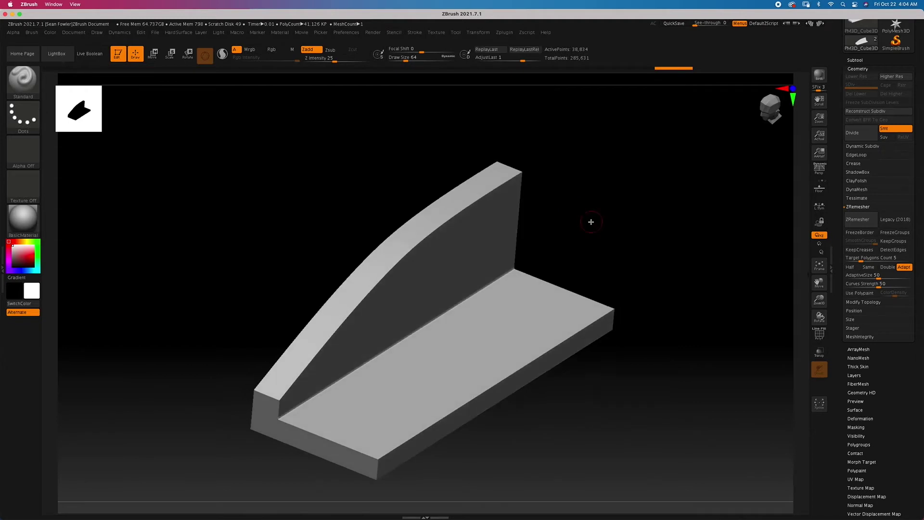
pyautogui.hotkey('ctrl', 'd')
pyautogui.hotkey('ctrl', 'd')
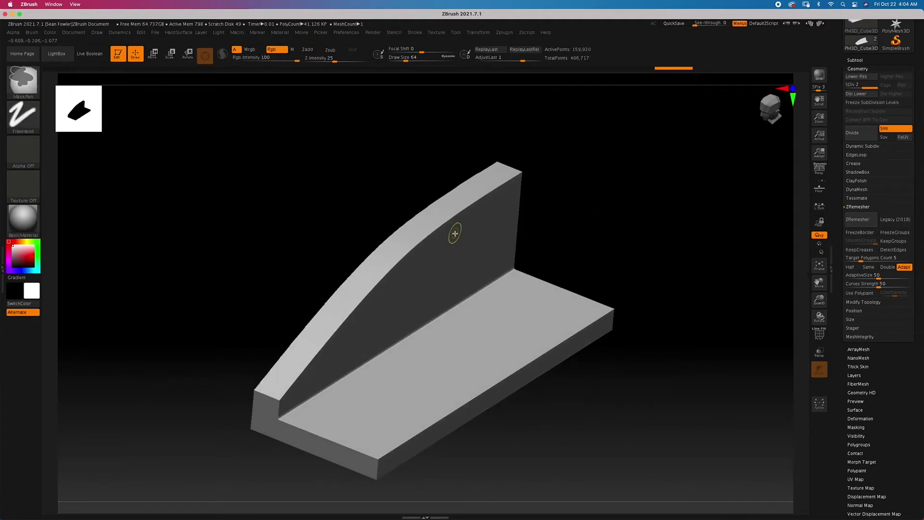
pyautogui.keyDown('alt'); pyautogui.moveTo(586, 212); pyautogui.dragTo(698, 194); pyautogui.keyUp('alt')
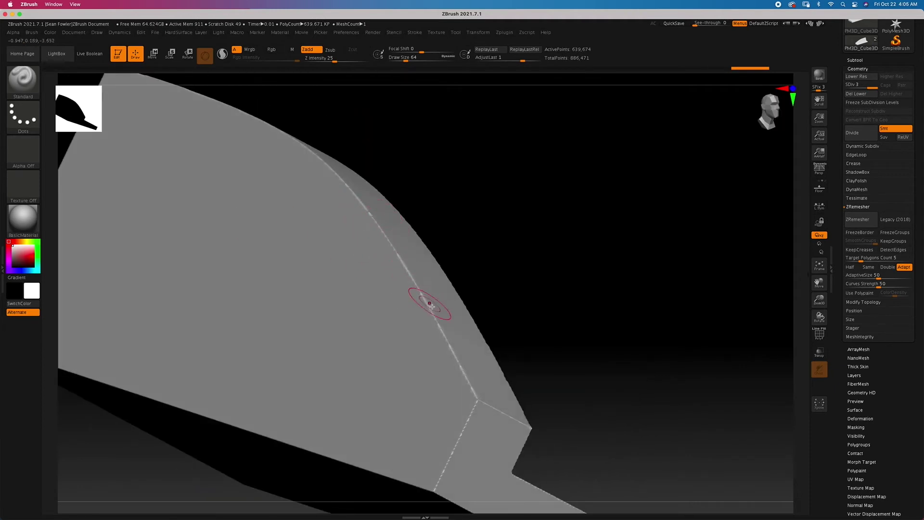
# - Show the polyframe and examine the edge topology along the curved cut of the subdivided mesh up close
pyautogui.press('shift')
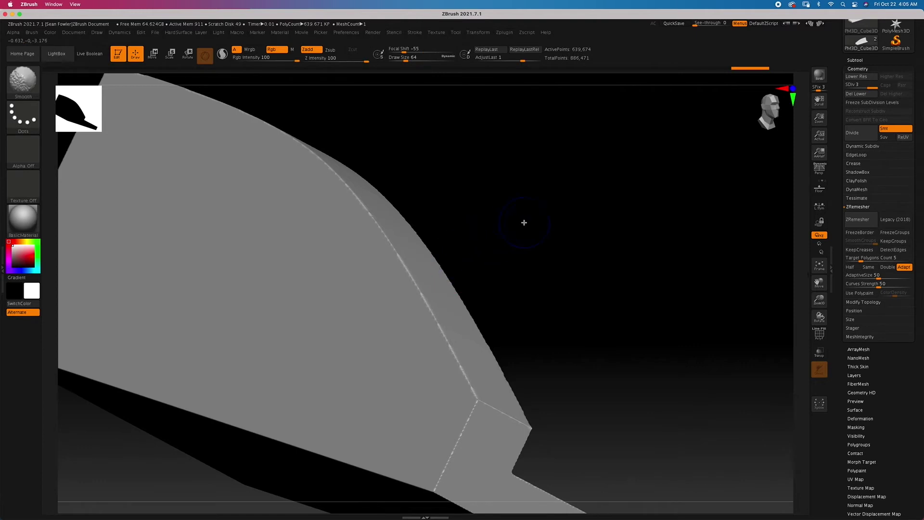
pyautogui.hotkey('shift', 'f')
pyautogui.keyDown('alt'); pyautogui.moveTo(520, 239); pyautogui.dragTo(568, 322); pyautogui.keyUp('alt')
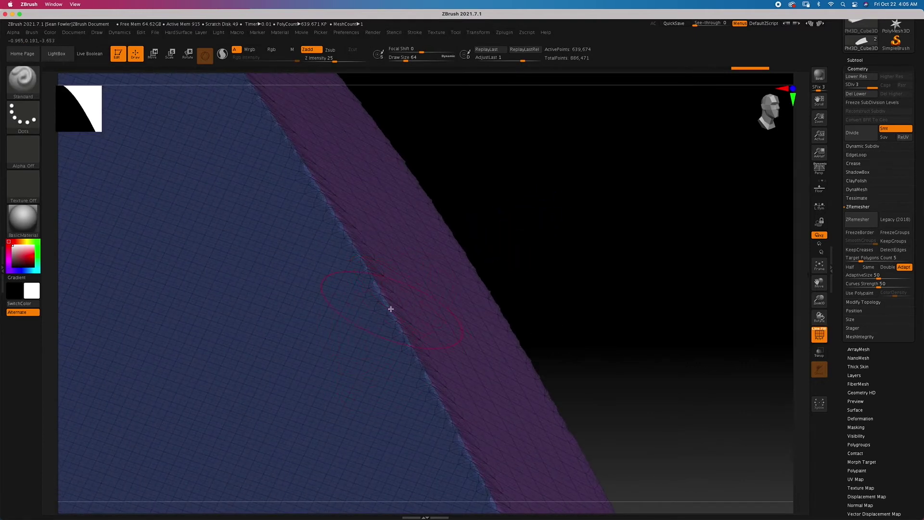
pyautogui.moveTo(385, 301); pyautogui.dragTo(571, 289, button='right')
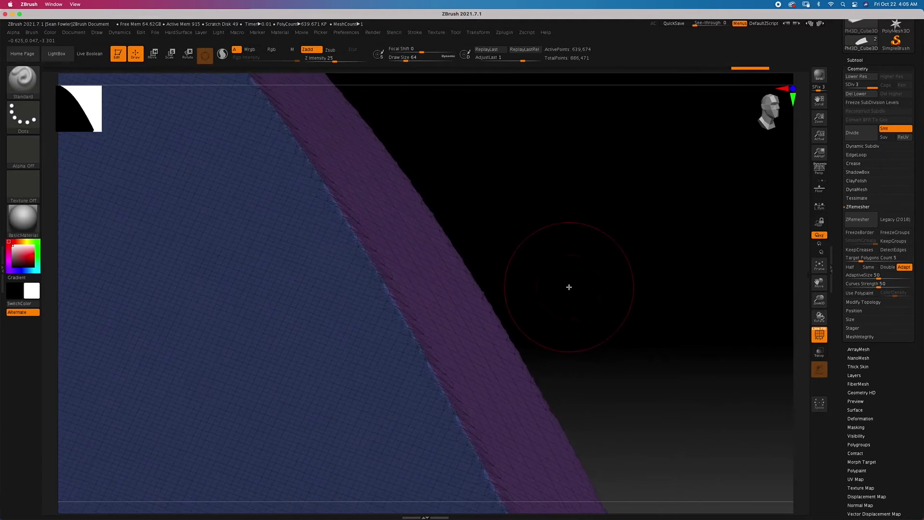
# - Undo the two subdivisions of the cut mesh and bring the whole piece back into view
pyautogui.hotkey('shift', 'd')
pyautogui.moveTo(563, 275); pyautogui.dragTo(572, 230, button='right')
pyautogui.press('f')
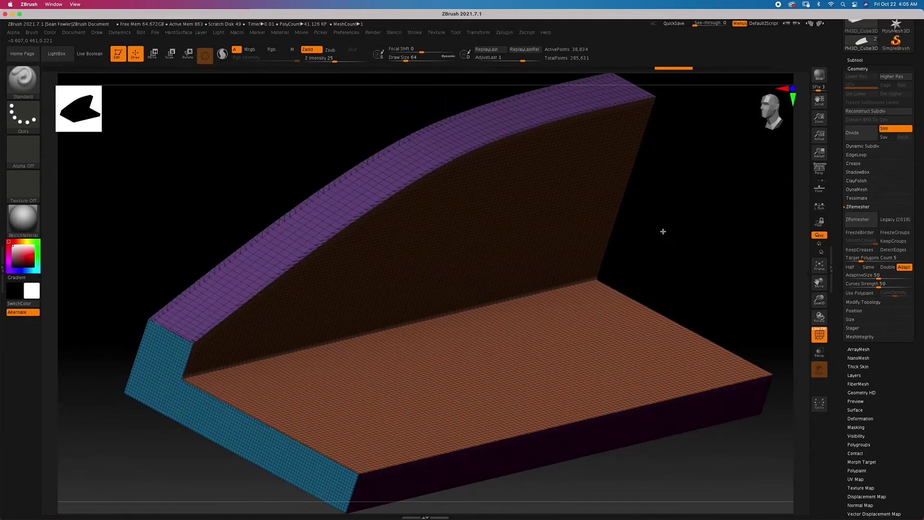
pyautogui.keyDown('ctrl'); pyautogui.moveTo(663, 233); pyautogui.dragTo(655, 199, button='right'); pyautogui.keyUp('ctrl')
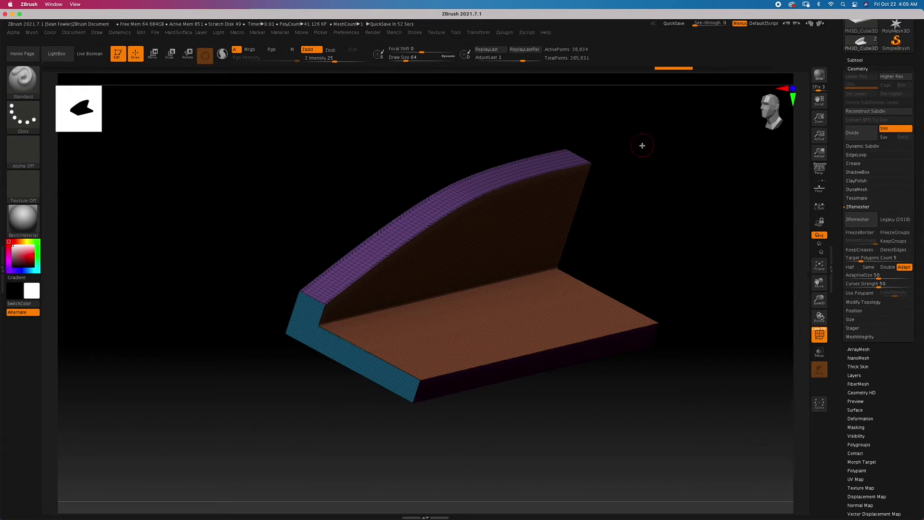
pyautogui.moveTo(662, 173); pyautogui.dragTo(653, 178)
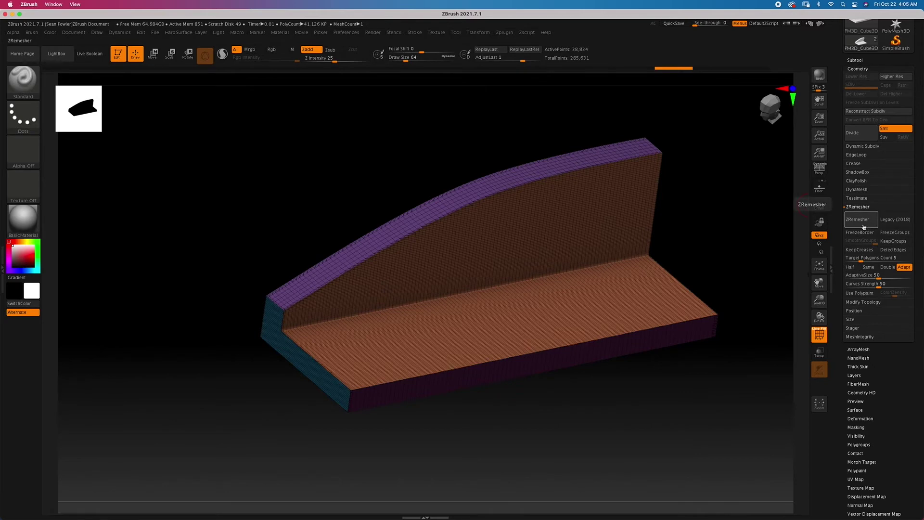
pyautogui.keyDown('shift'); pyautogui.moveTo(720, 230); pyautogui.dragTo(714, 204); pyautogui.keyUp('shift')
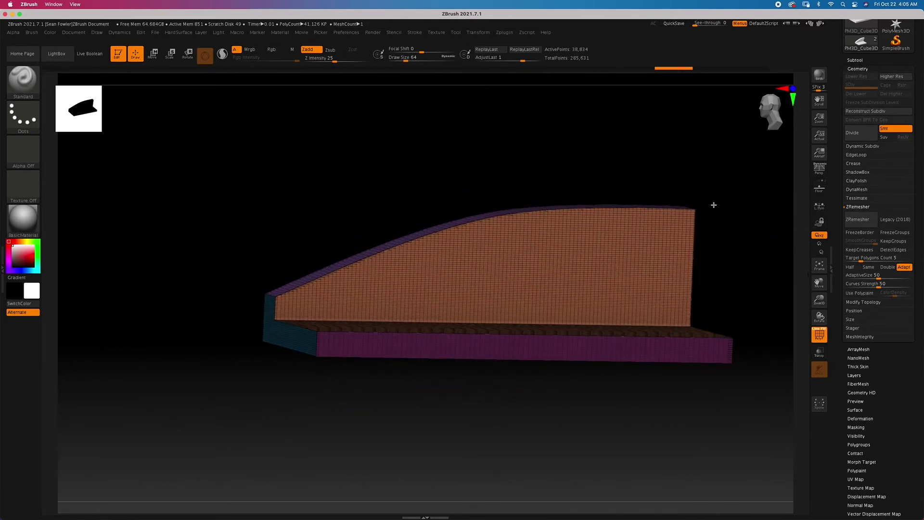
pyautogui.keyDown('alt'); pyautogui.moveTo(741, 258); pyautogui.dragTo(694, 260); pyautogui.keyUp('alt')
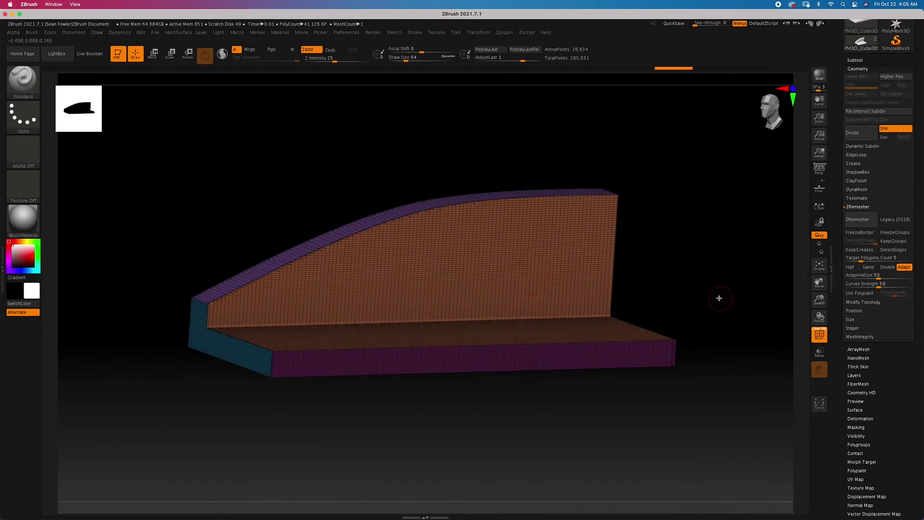
pyautogui.moveTo(692, 283); pyautogui.dragTo(697, 289)
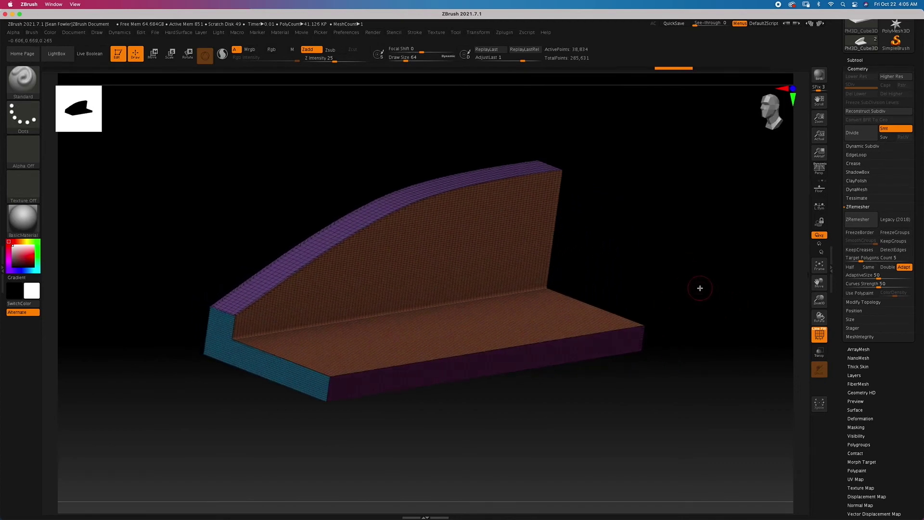